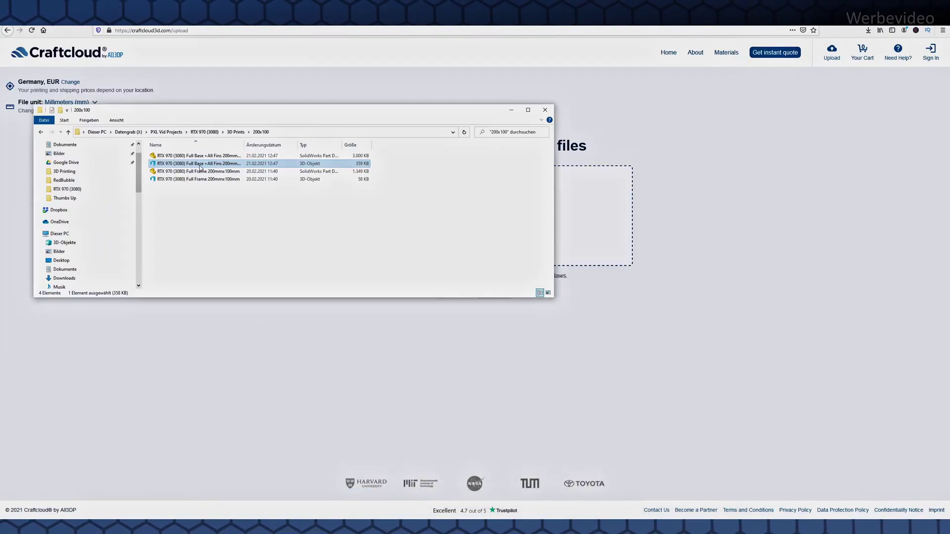
# Step: Drop the RTX 970 frame base plate STL into Craftcloud's quote upload zone
pyautogui.moveTo(201, 168); pyautogui.dragTo(587, 186)
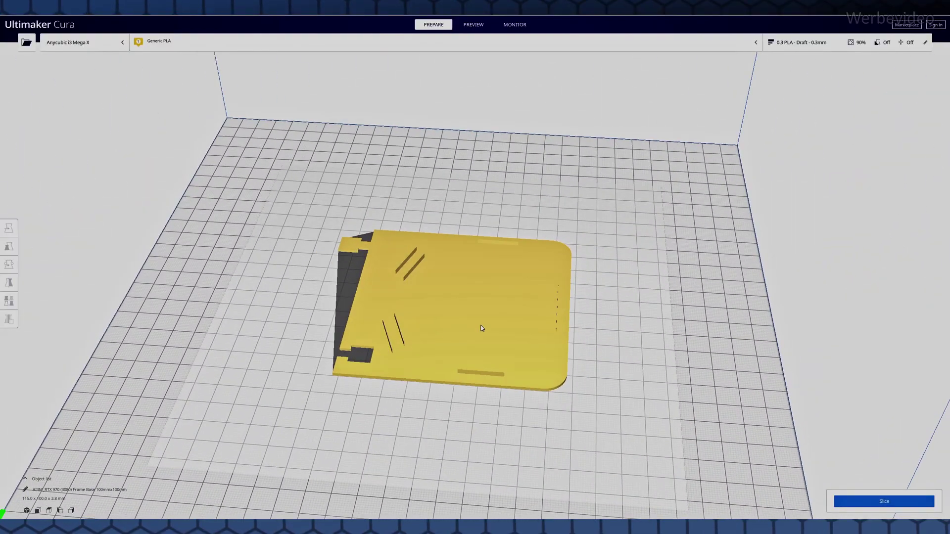
# Step: Pull the duplicate half off its copy and butt it flush against the other half's edge
pyautogui.moveTo(508, 348); pyautogui.dragTo(437, 413)
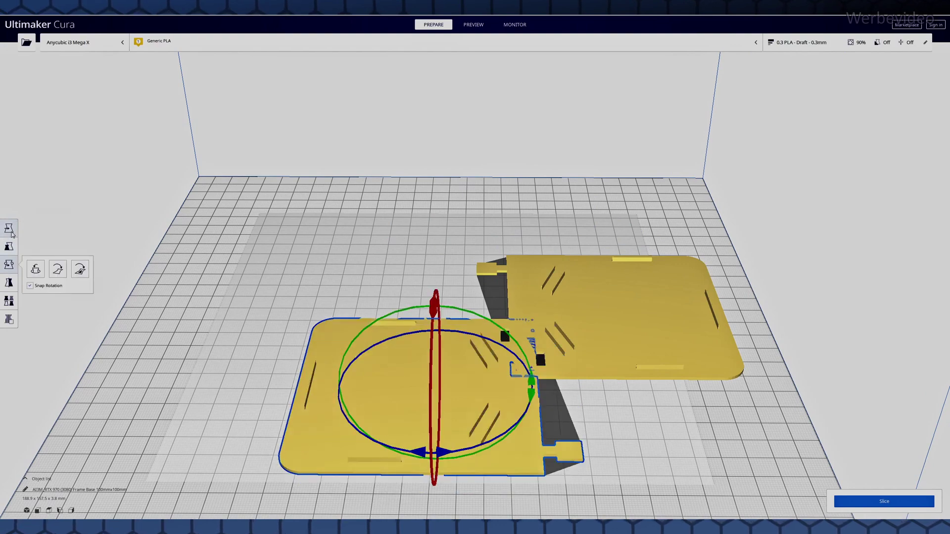
pyautogui.moveTo(412, 398); pyautogui.dragTo(386, 319)
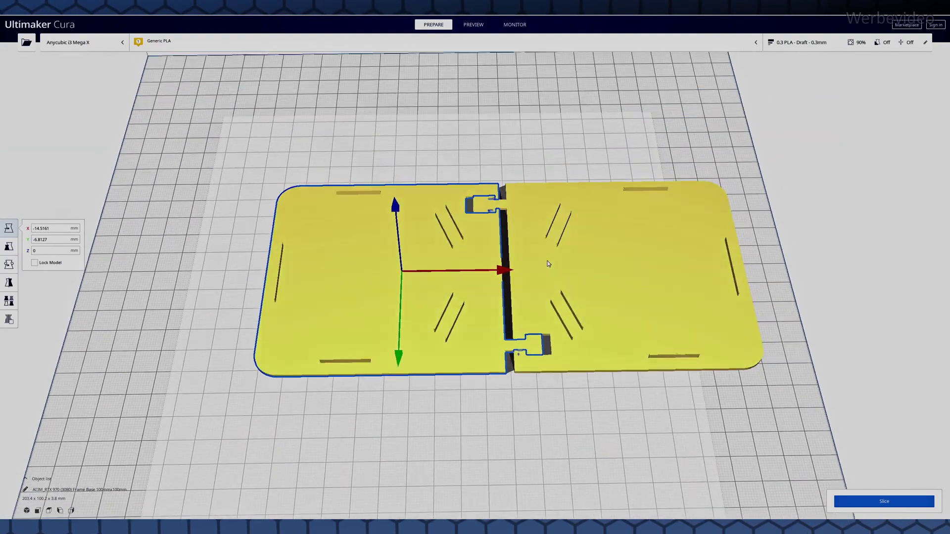
pyautogui.moveTo(357, 290); pyautogui.dragTo(424, 323)
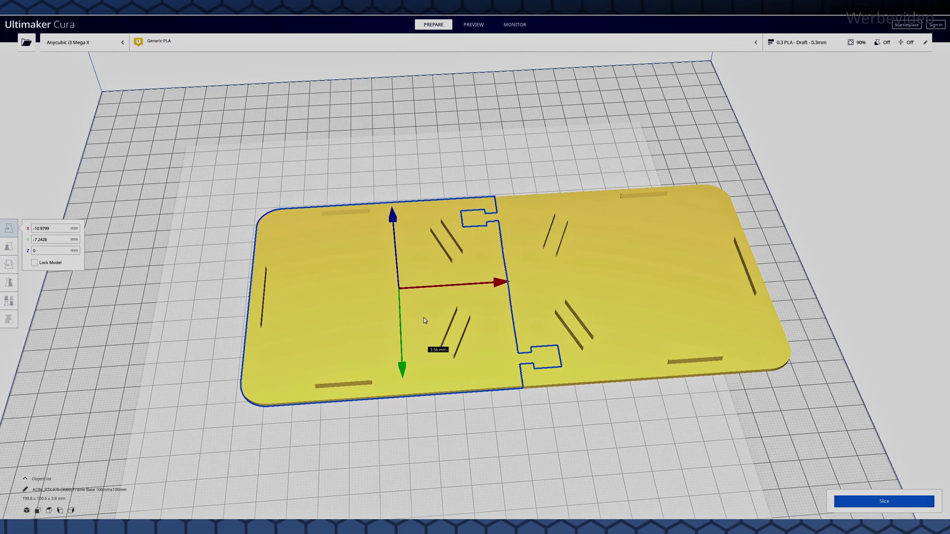
pyautogui.moveTo(424, 317)
pyautogui.mouseDown(button='right')
pyautogui.moveTo(658, 378)
pyautogui.moveTo(505, 397)
pyautogui.moveTo(364, 394)
pyautogui.moveTo(470, 421)
pyautogui.moveTo(388, 379)
pyautogui.moveTo(191, 389)
pyautogui.mouseUp(button='right')
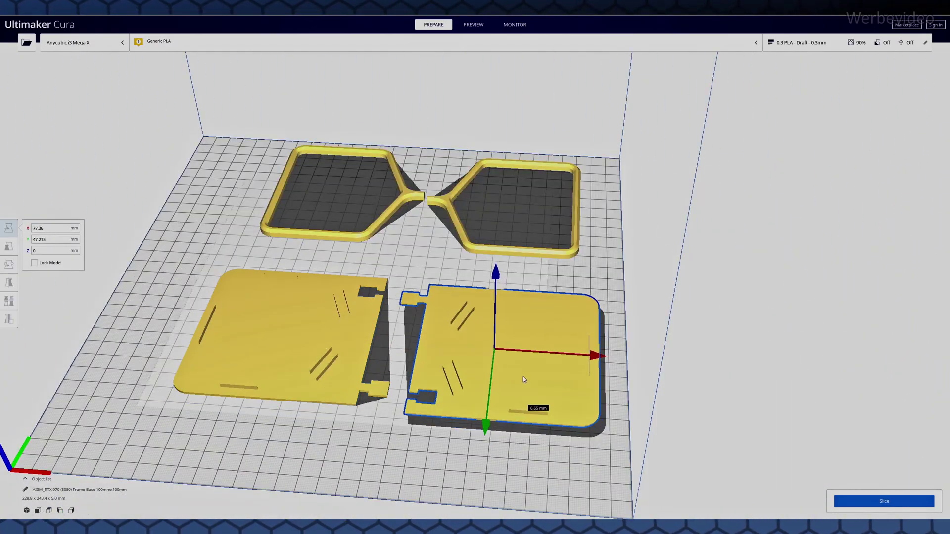
# Step: Butt the right plate against the left plate and move the hexagonal frames into position
pyautogui.moveTo(523, 380); pyautogui.dragTo(508, 370)
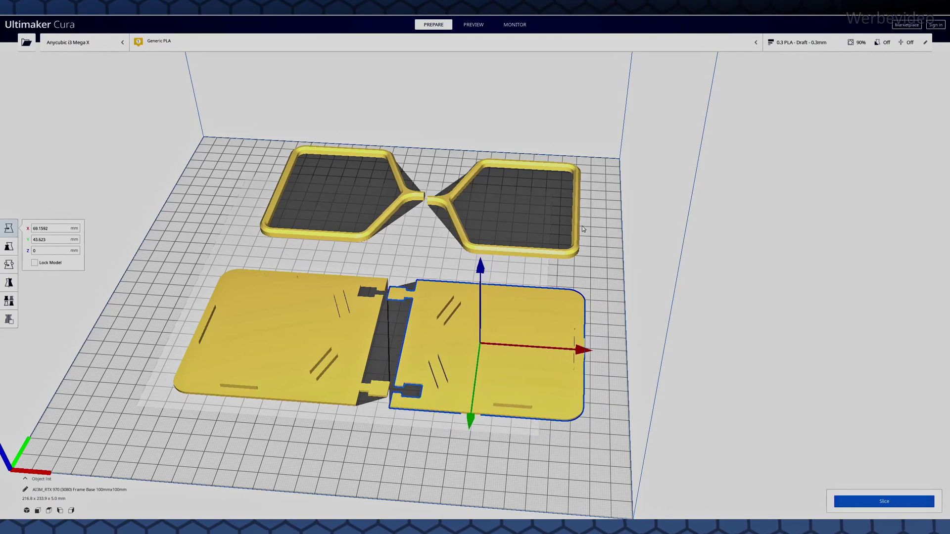
pyautogui.moveTo(575, 255); pyautogui.dragTo(576, 273)
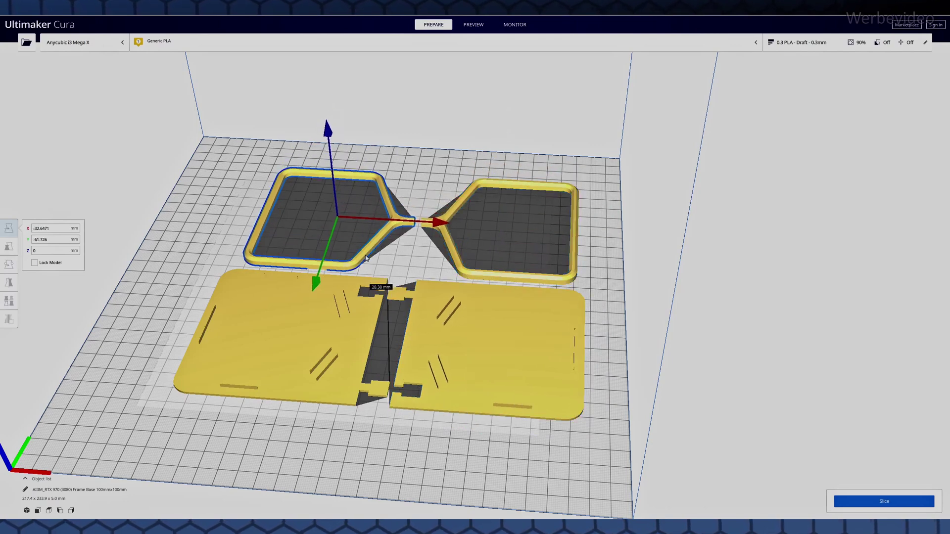
pyautogui.click(9, 246)
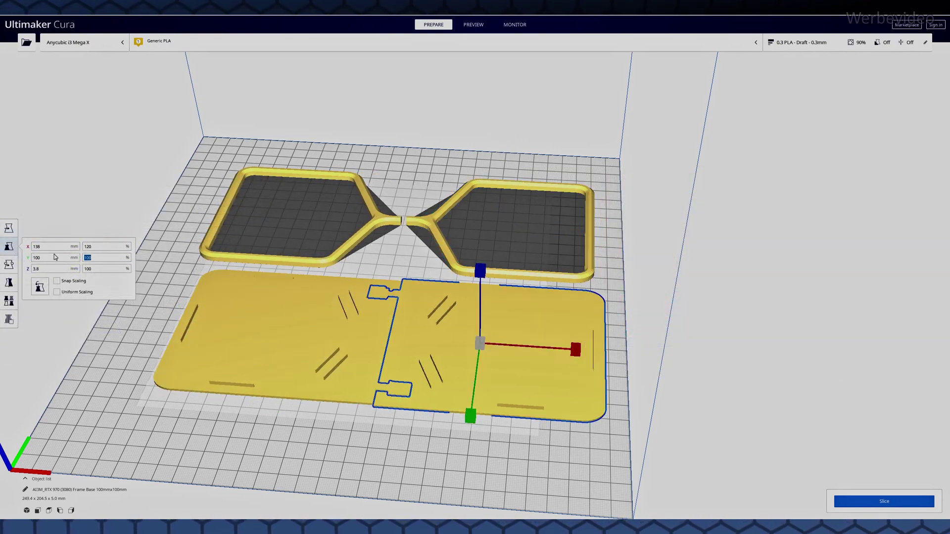
pyautogui.moveTo(265, 336); pyautogui.dragTo(221, 335)
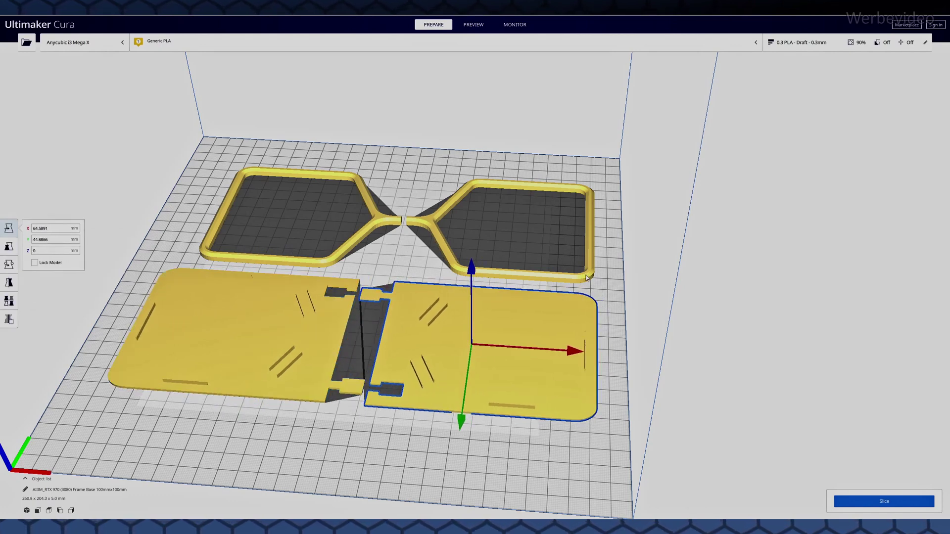
pyautogui.moveTo(579, 387); pyautogui.dragTo(584, 411)
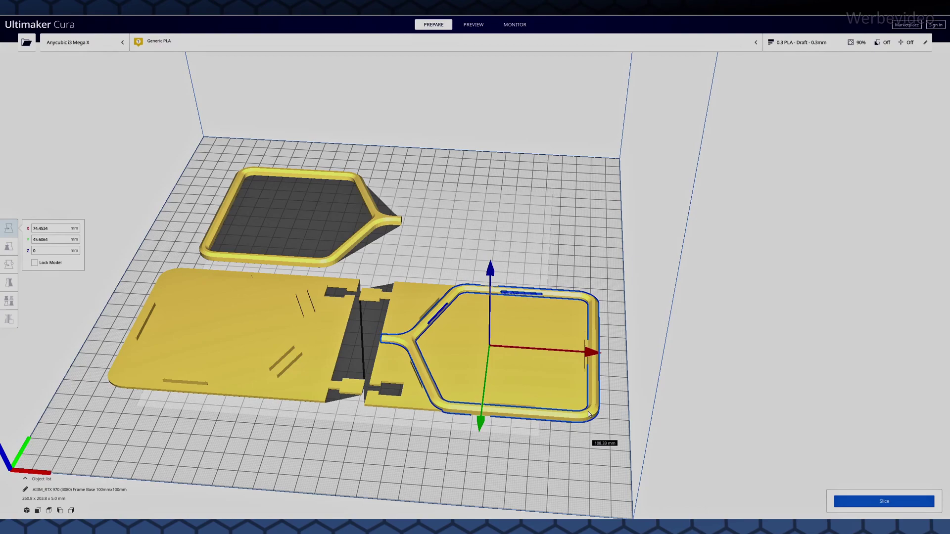
# Step: Fine-tune the frame over the right plate and preview the sliced layers (3 h 34 min)
pyautogui.moveTo(586, 413); pyautogui.dragTo(573, 290, button='right')
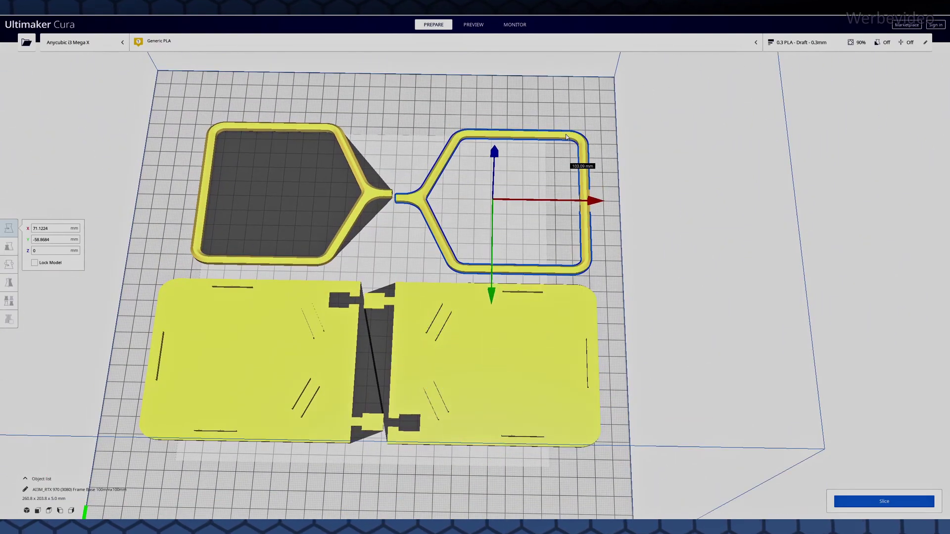
pyautogui.moveTo(566, 137); pyautogui.dragTo(568, 140)
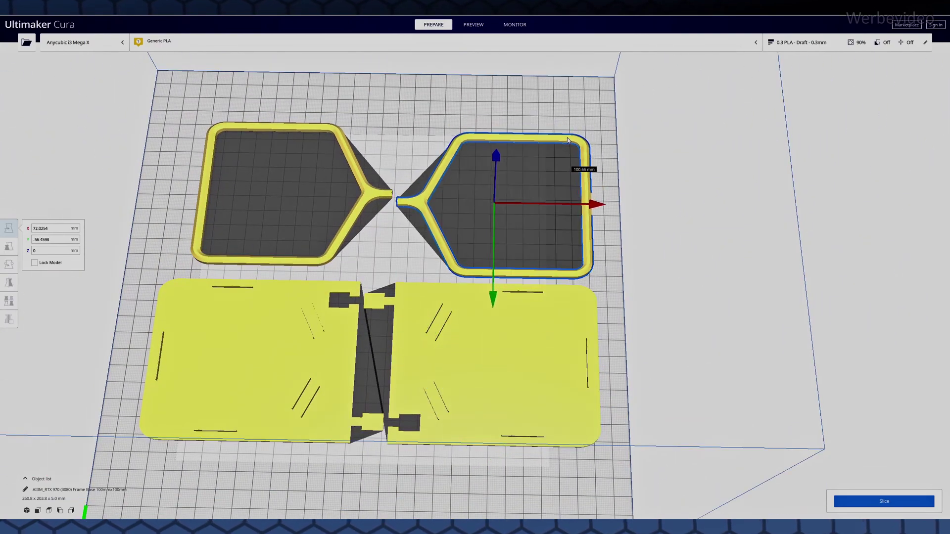
pyautogui.moveTo(413, 264)
pyautogui.mouseDown(button='right')
pyautogui.moveTo(540, 357)
pyautogui.moveTo(588, 315)
pyautogui.mouseUp(button='right')
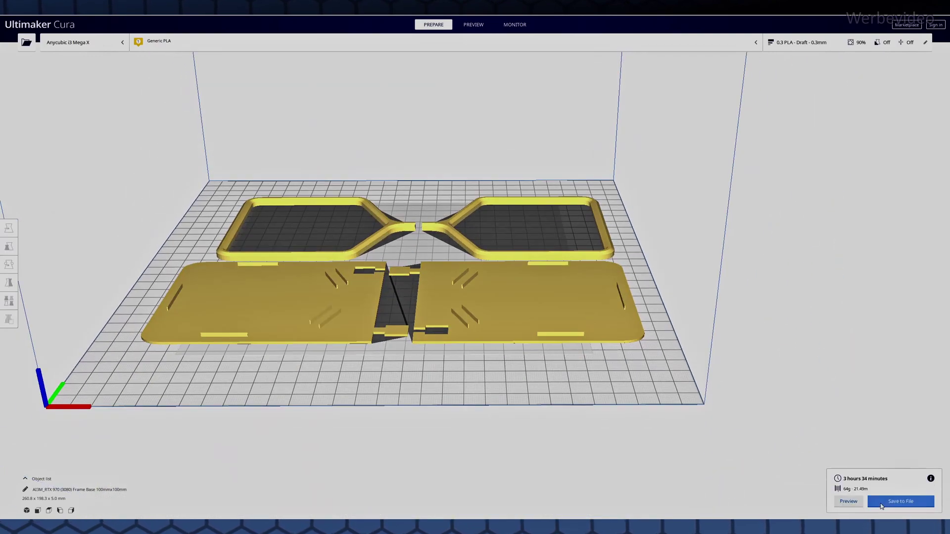
pyautogui.click(848, 501)
pyautogui.moveTo(475, 311); pyautogui.dragTo(552, 298, button='right')
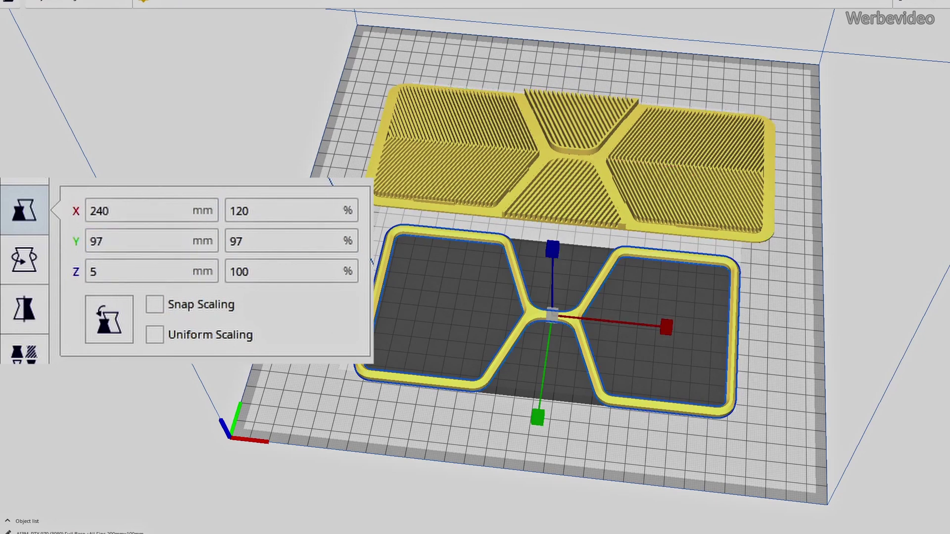
# Step: Apply a 100 mm Y depth to the 240 mm-wide frame, then inspect the bed from above
pyautogui.press('BackSpace')
pyautogui.press('BackSpace')
pyautogui.write('100')
pyautogui.press('Return')
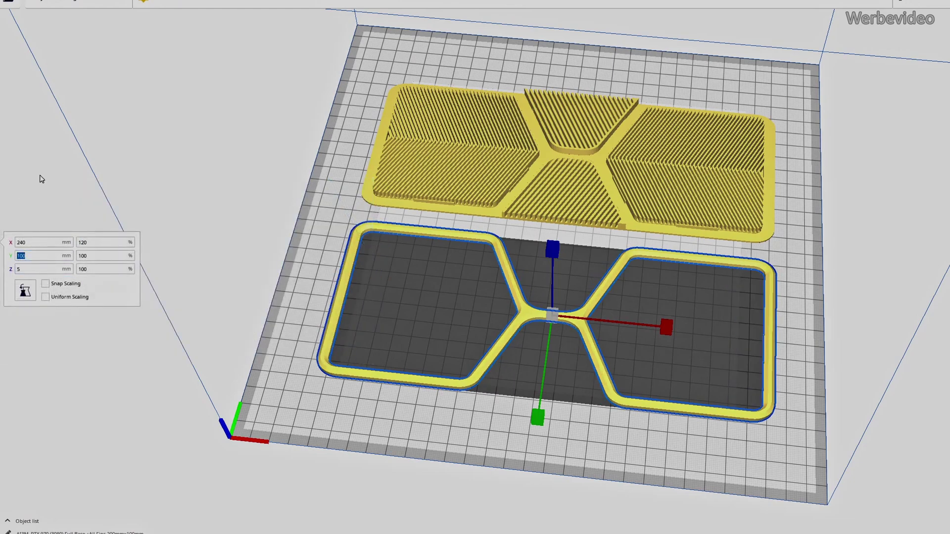
pyautogui.click(251, 252)
pyautogui.moveTo(251, 251)
pyautogui.mouseDown(button='right')
pyautogui.moveTo(550, 531)
pyautogui.moveTo(778, 459)
pyautogui.mouseUp(button='right')
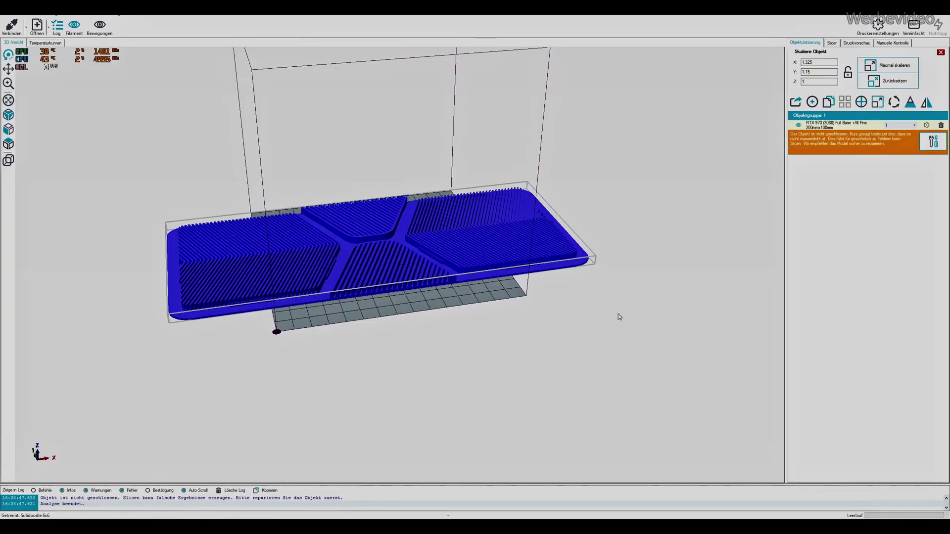
pyautogui.moveTo(618, 314)
pyautogui.mouseDown()
pyautogui.moveTo(657, 166)
pyautogui.moveTo(649, 204)
pyautogui.moveTo(642, 195)
pyautogui.moveTo(712, 384)
pyautogui.moveTo(637, 382)
pyautogui.moveTo(634, 347)
pyautogui.moveTo(808, 369)
pyautogui.moveTo(660, 344)
pyautogui.moveTo(726, 351)
pyautogui.moveTo(592, 371)
pyautogui.mouseUp()
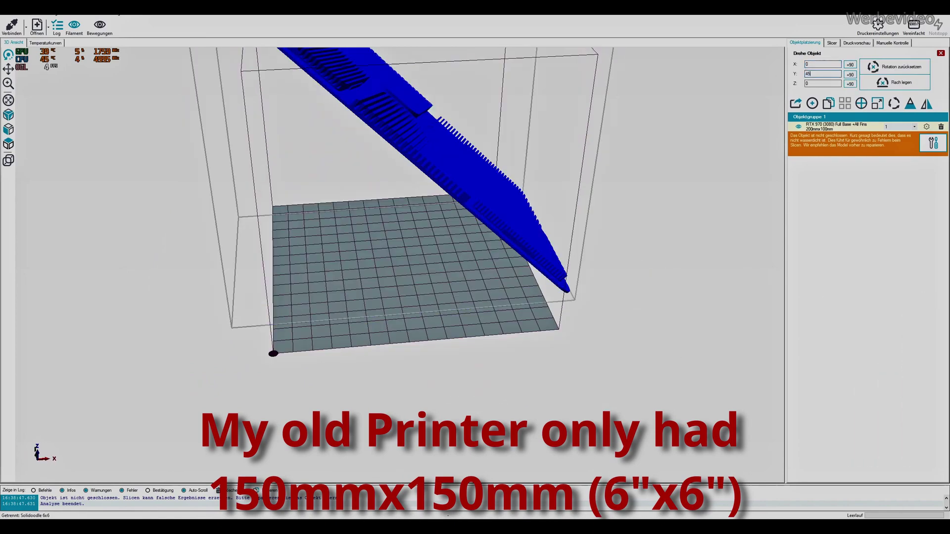
pyautogui.scroll(-3, 583, 208)
# Step: Orbit around the plate rotated 90°/45°/35° to confirm it fits the build volume
pyautogui.moveTo(583, 208)
pyautogui.mouseDown()
pyautogui.moveTo(569, 255)
pyautogui.moveTo(583, 304)
pyautogui.mouseUp()
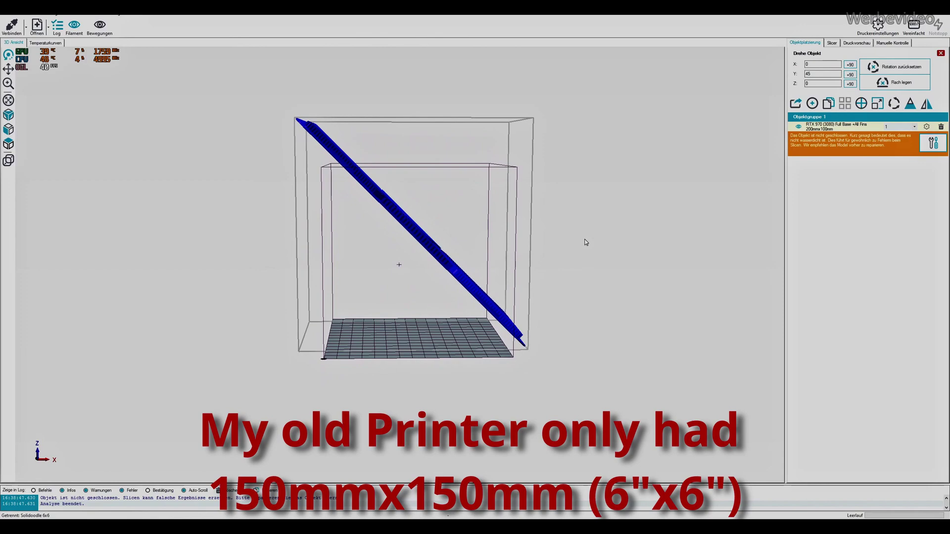
pyautogui.moveTo(585, 242); pyautogui.dragTo(576, 282)
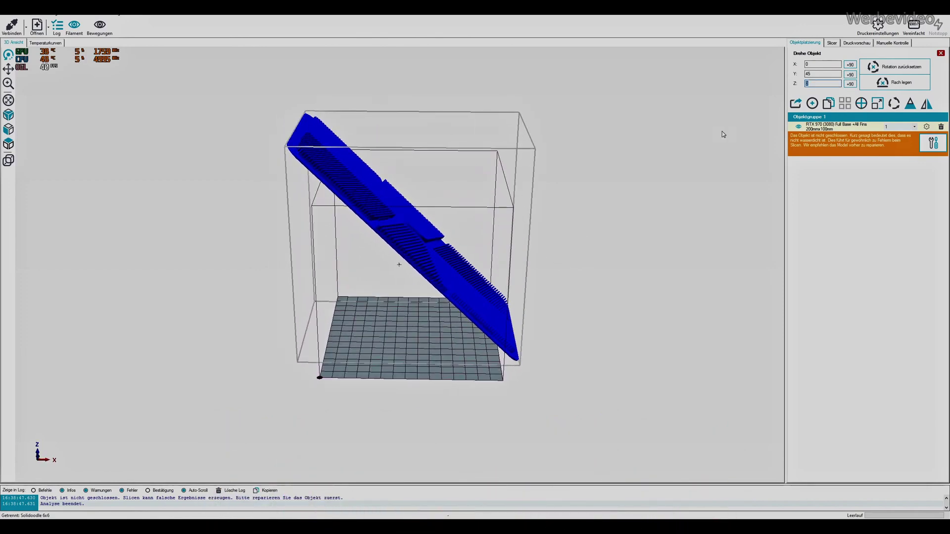
pyautogui.write('35')
pyautogui.moveTo(505, 429)
pyautogui.mouseDown()
pyautogui.moveTo(422, 263)
pyautogui.moveTo(476, 223)
pyautogui.mouseUp()
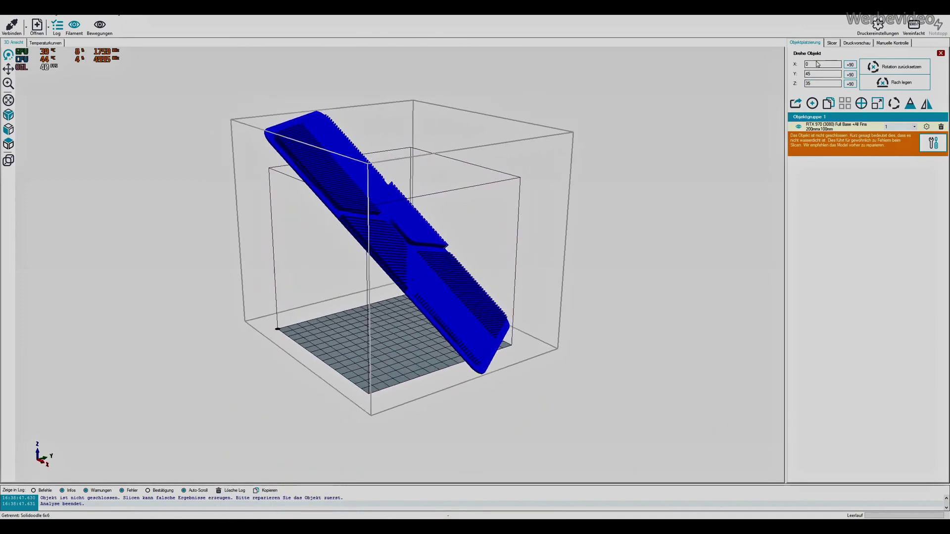
pyautogui.write('90')
pyautogui.moveTo(682, 207)
pyautogui.mouseDown()
pyautogui.moveTo(568, 262)
pyautogui.moveTo(544, 255)
pyautogui.mouseUp()
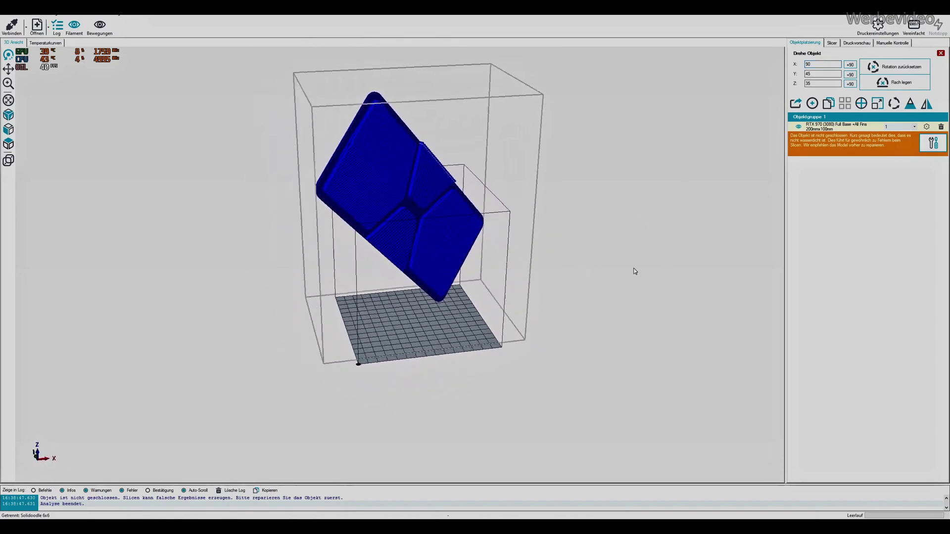